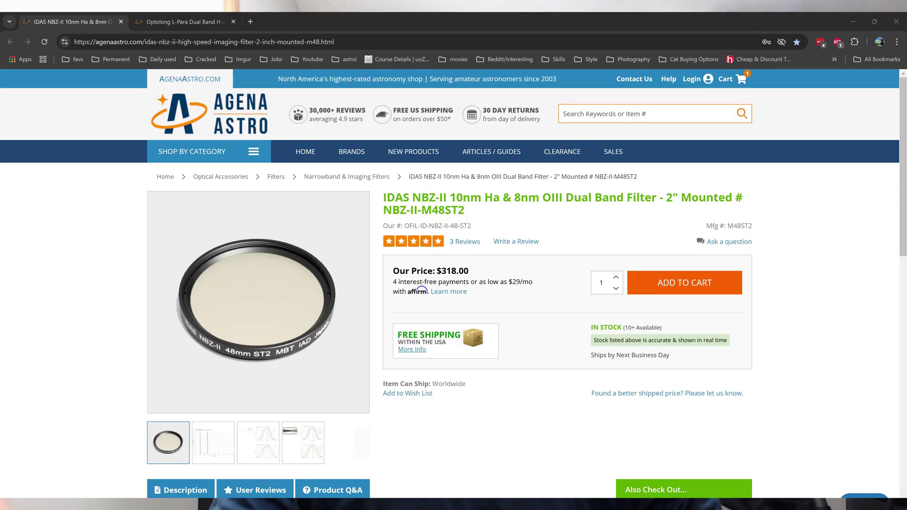
Switch from the IDAS NBZ-II product page to the Optolong L-Para filter page
{"action": "key", "text": "ctrl+Tab"}
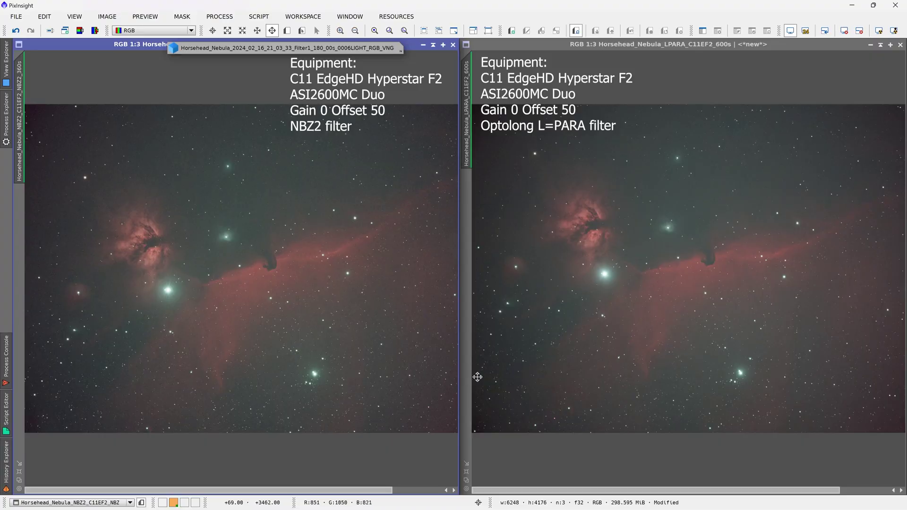
Restore the ZWO UV/IR Horsehead image and center its 1:1 view on the bright star
{"action": "double_click", "coordinate": [297, 48]}
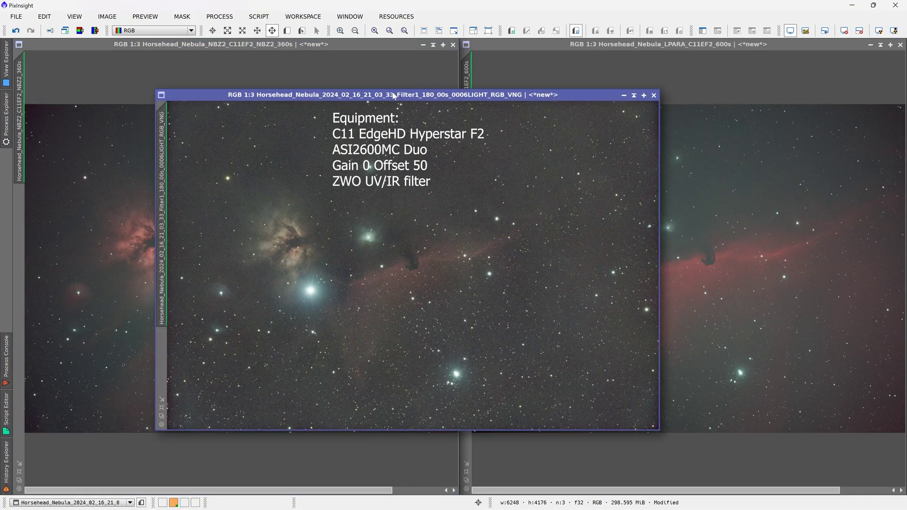
{"action": "left_click_drag", "start_coordinate": [394, 96], "coordinate": [436, 85]}
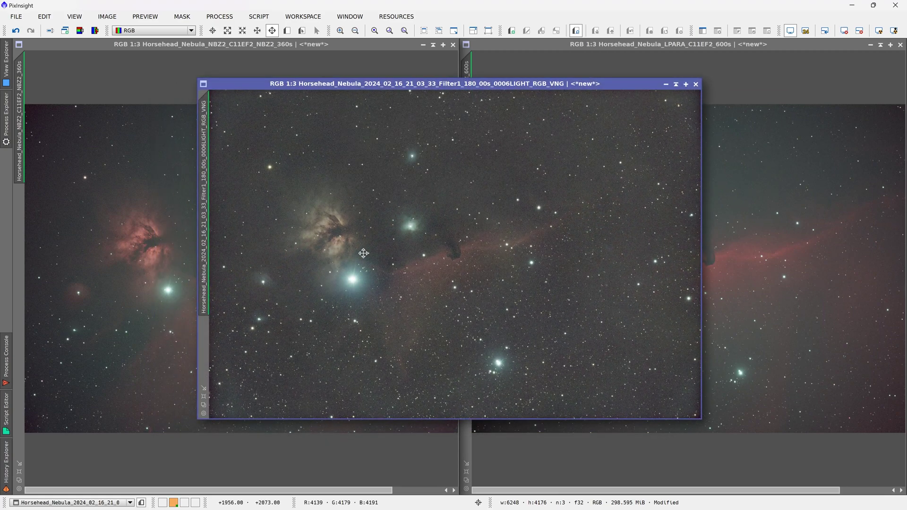
{"action": "scroll", "coordinate": [347, 300], "scroll_direction": "up", "scroll_amount": 2}
{"action": "left_click_drag", "start_coordinate": [398, 277], "coordinate": [424, 312]}
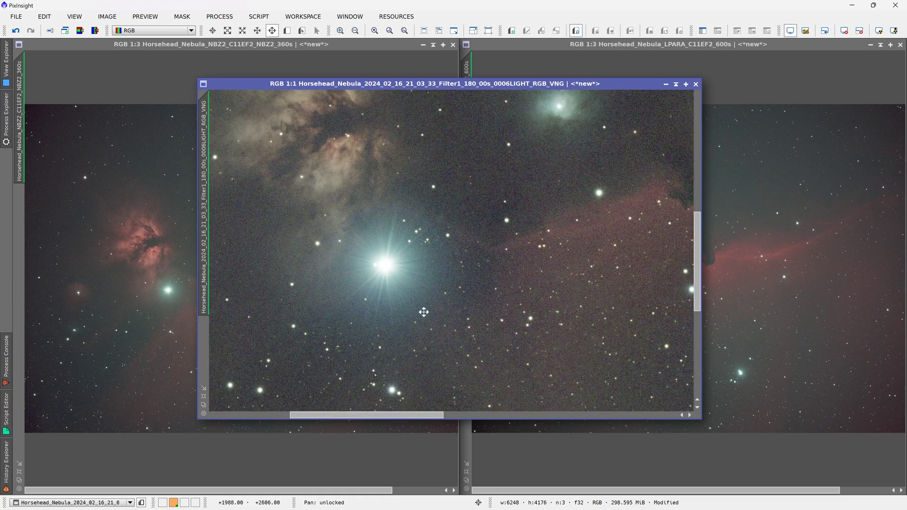
{"action": "scroll", "coordinate": [423, 309], "scroll_direction": "down", "scroll_amount": 1}
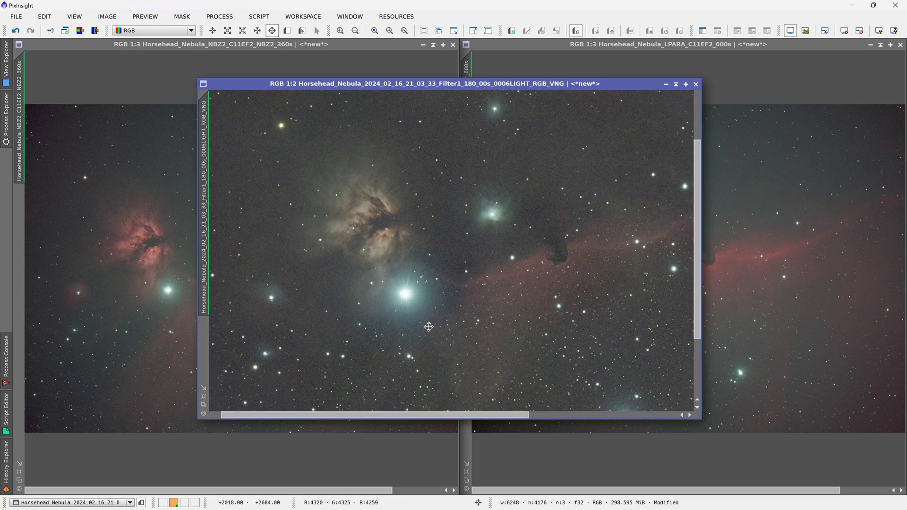
{"action": "left_click_drag", "start_coordinate": [419, 319], "coordinate": [426, 297]}
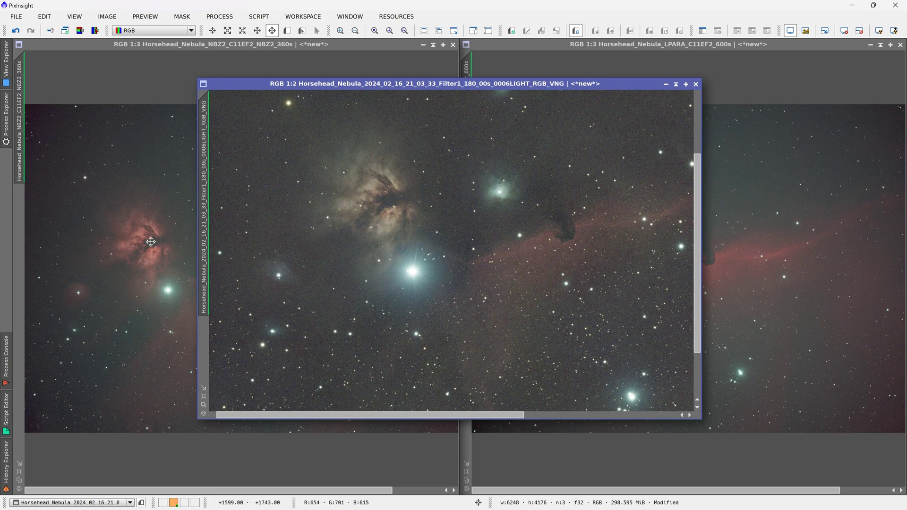
{"action": "scroll", "coordinate": [411, 282], "scroll_direction": "up", "scroll_amount": 1}
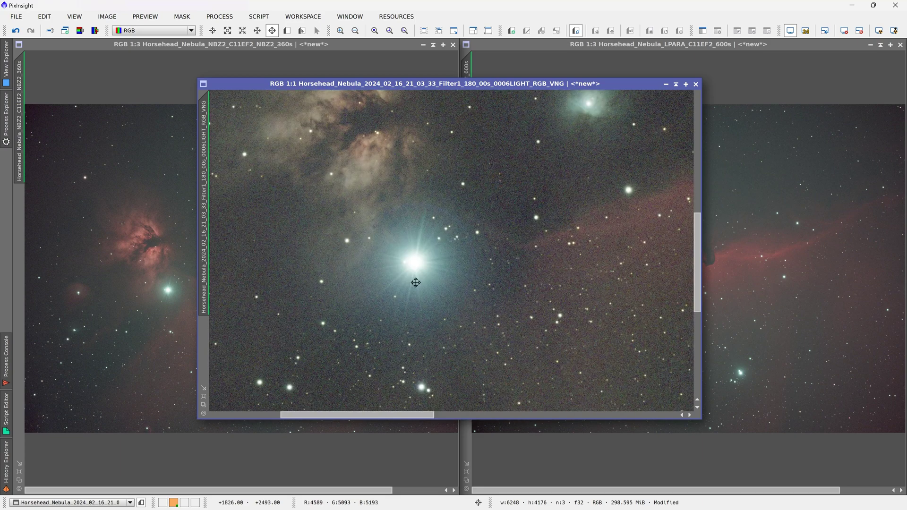
{"action": "left_click_drag", "start_coordinate": [416, 283], "coordinate": [442, 271]}
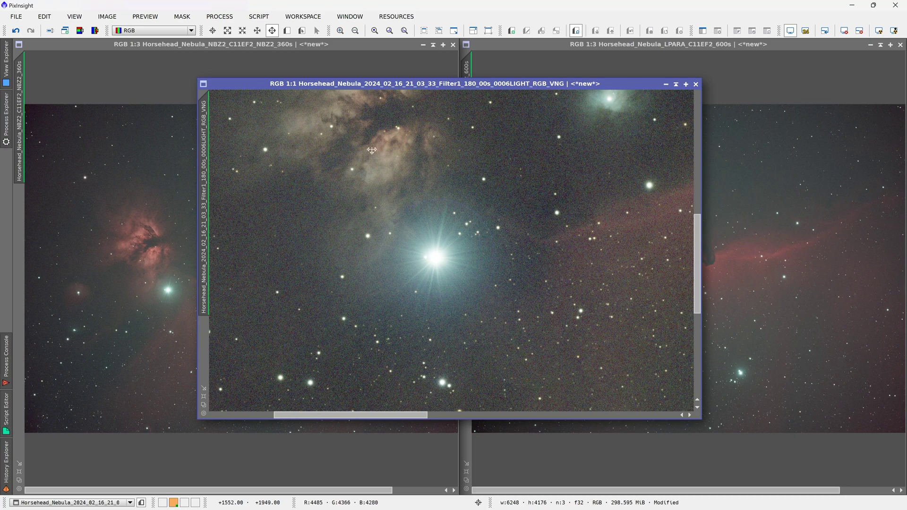
{"action": "left_click_drag", "start_coordinate": [330, 86], "coordinate": [426, 78]}
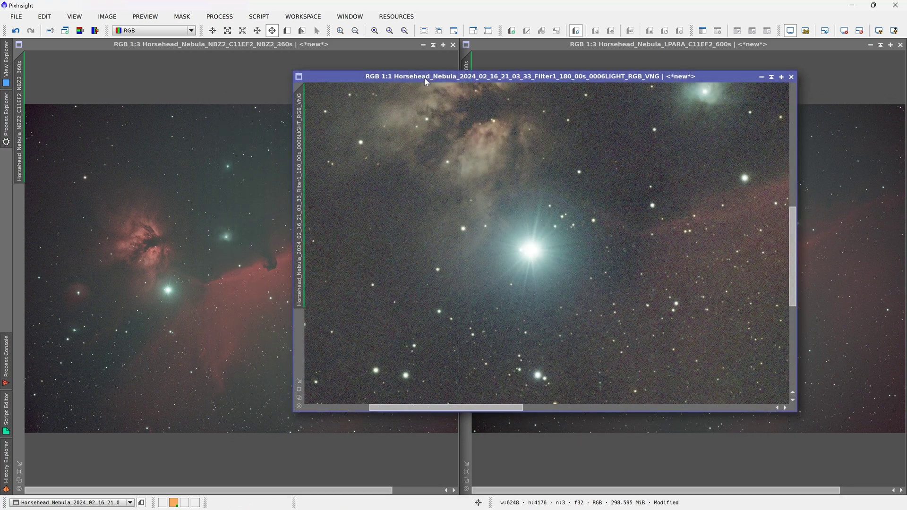
Zoom the NBZ2 image to 1:1 and pan it onto the bright star
{"action": "left_click", "coordinate": [183, 297]}
{"action": "scroll", "coordinate": [184, 297], "scroll_direction": "up", "scroll_amount": 1}
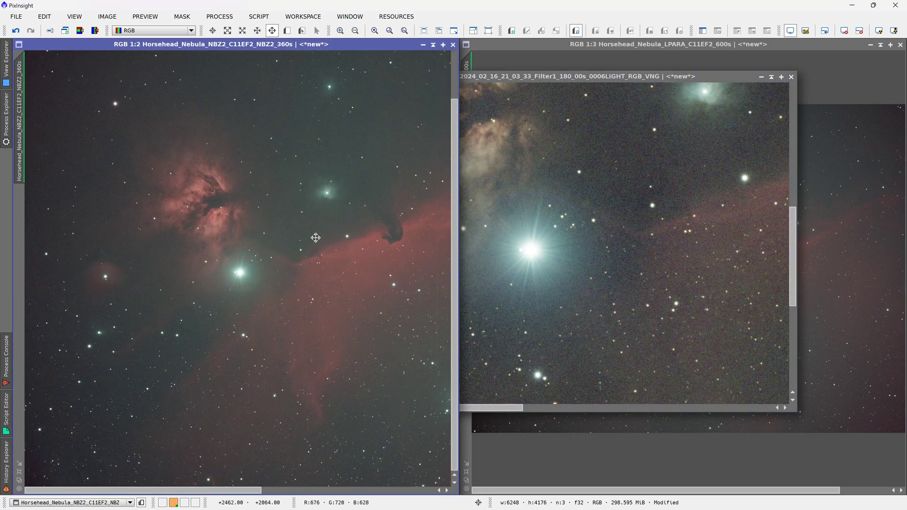
{"action": "left_click", "coordinate": [375, 31]}
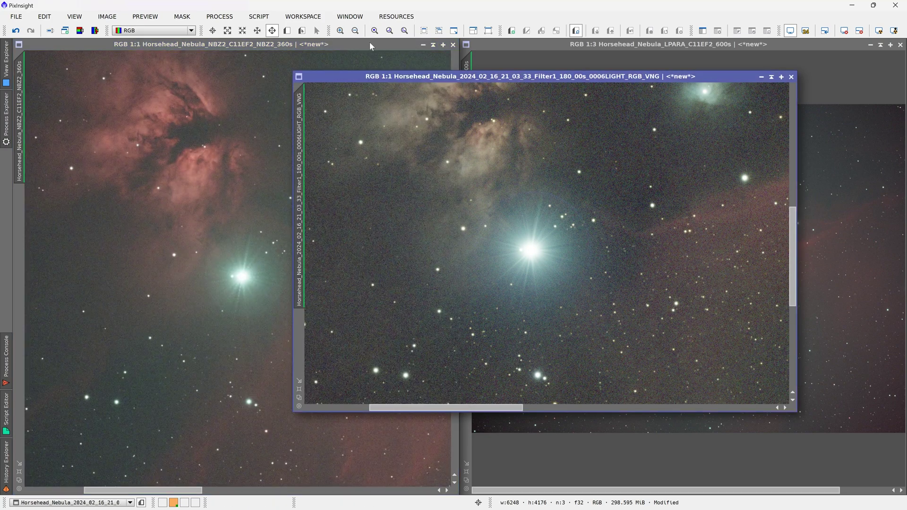
{"action": "left_click_drag", "start_coordinate": [177, 307], "coordinate": [219, 260]}
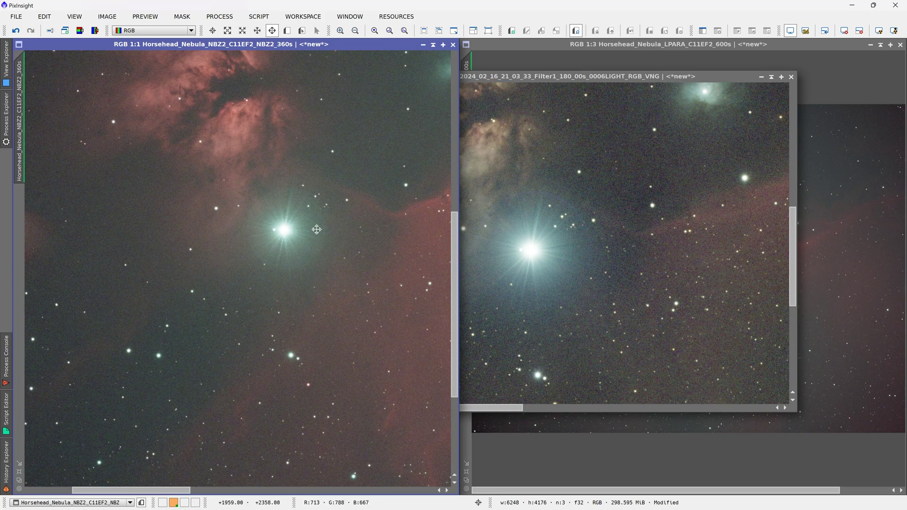
Pan the ZWO image to match the NBZ2 view and move its window to the right
{"action": "left_click", "coordinate": [608, 285]}
{"action": "left_click_drag", "start_coordinate": [541, 245], "coordinate": [444, 238]}
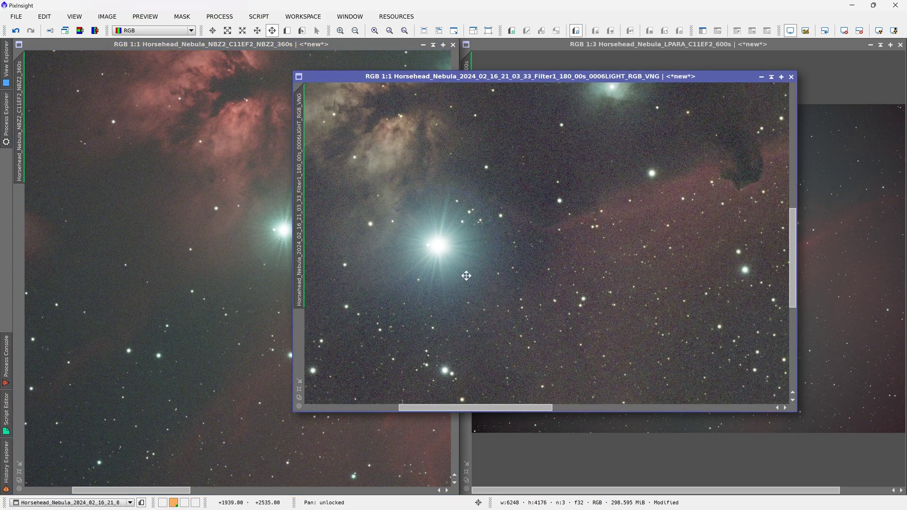
{"action": "left_click_drag", "start_coordinate": [388, 78], "coordinate": [491, 80]}
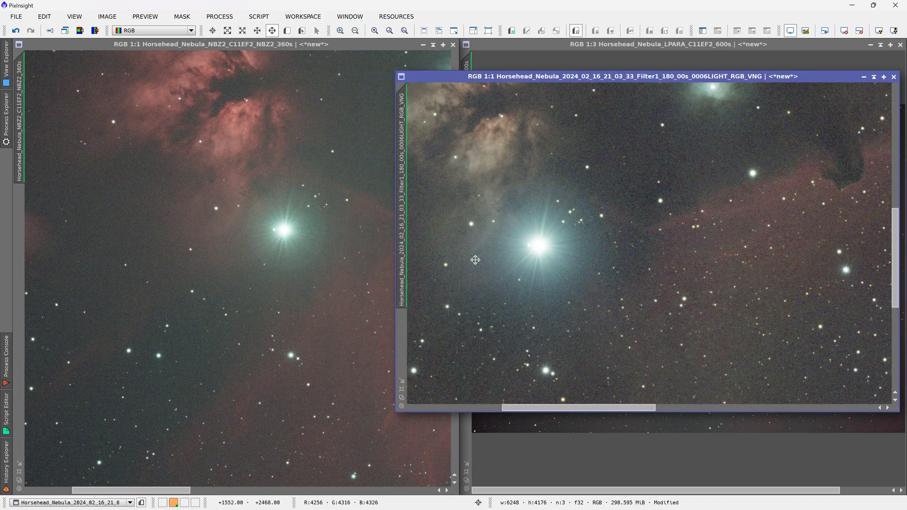
{"action": "left_click_drag", "start_coordinate": [496, 287], "coordinate": [485, 286]}
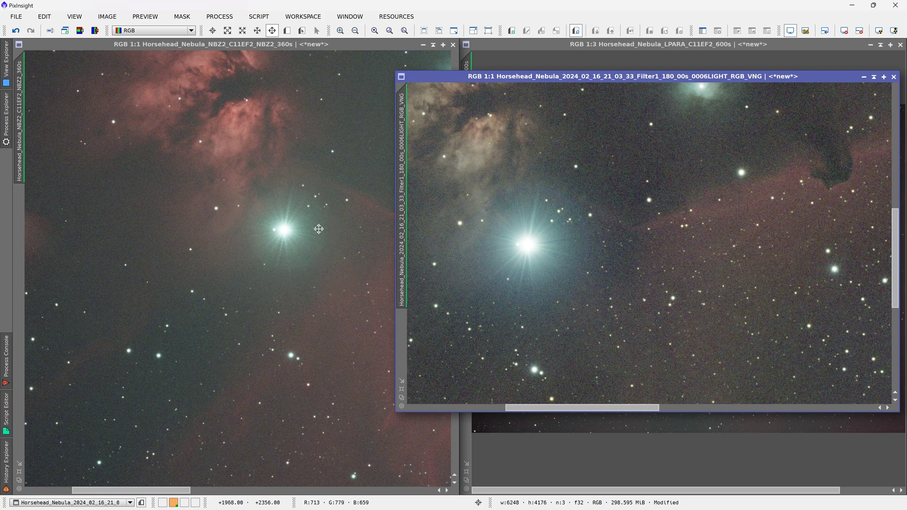
Minimize the ZWO UV/IR image and zoom the NBZ2 view beside the L-Para image
{"action": "left_click", "coordinate": [864, 77]}
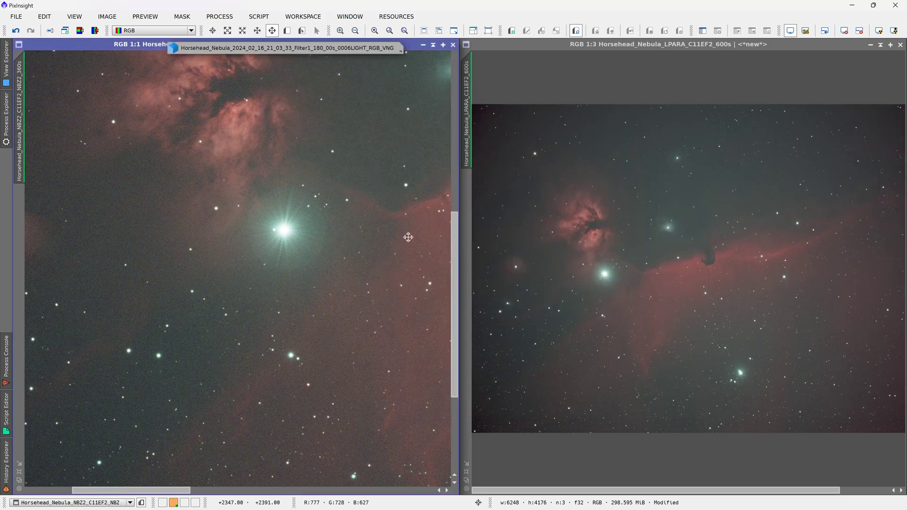
{"action": "scroll", "coordinate": [389, 254], "scroll_direction": "down", "scroll_amount": 2}
{"action": "scroll", "coordinate": [595, 251], "scroll_direction": "down", "scroll_amount": 1}
{"action": "scroll", "coordinate": [589, 251], "scroll_direction": "up", "scroll_amount": 1}
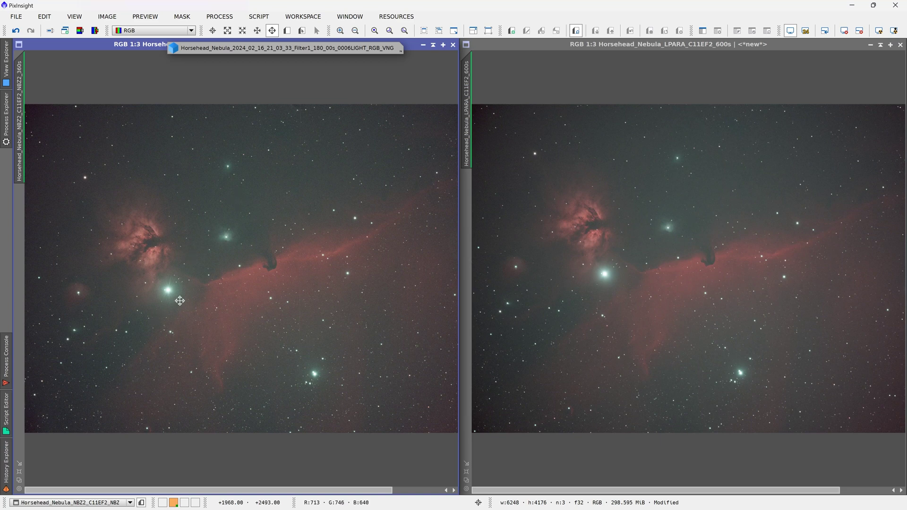
{"action": "left_click", "coordinate": [674, 226]}
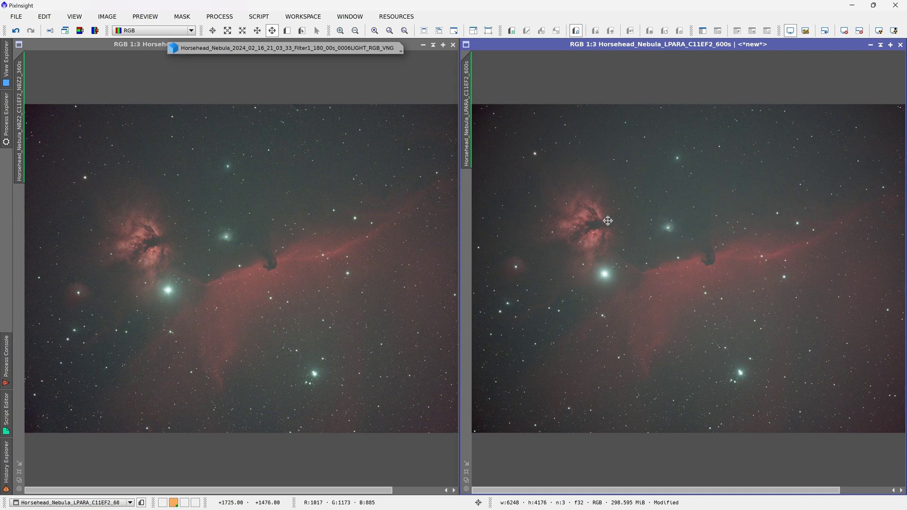
{"action": "left_click", "coordinate": [138, 216]}
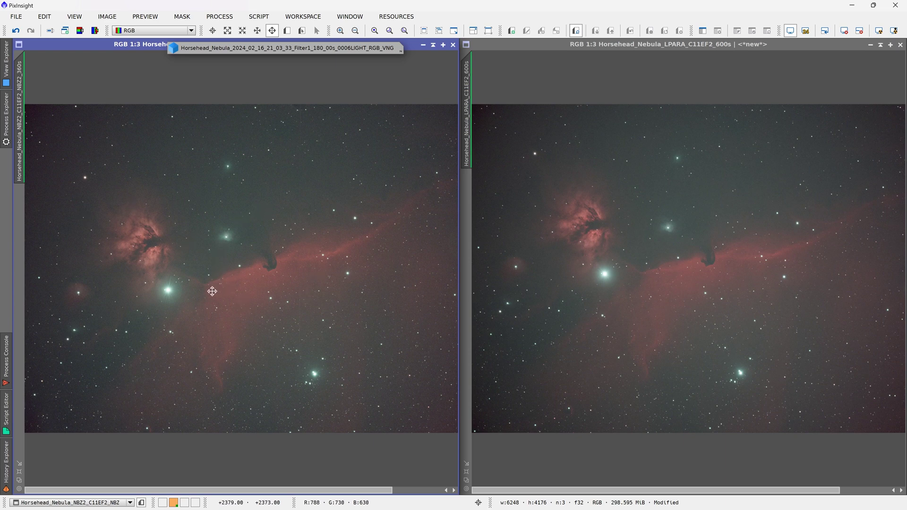
{"action": "scroll", "coordinate": [161, 295], "scroll_direction": "up", "scroll_amount": 2}
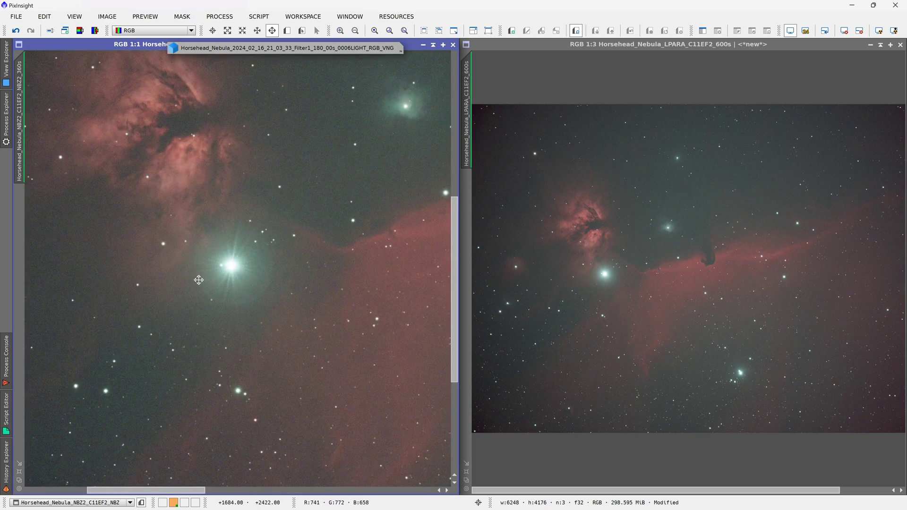
Frame the bright star in the NBZ2 view and bring the LPARA image to 1:1
{"action": "left_click_drag", "start_coordinate": [199, 277], "coordinate": [250, 280]}
{"action": "left_click", "coordinate": [636, 293]}
{"action": "scroll", "coordinate": [602, 300], "scroll_direction": "up", "scroll_amount": 2}
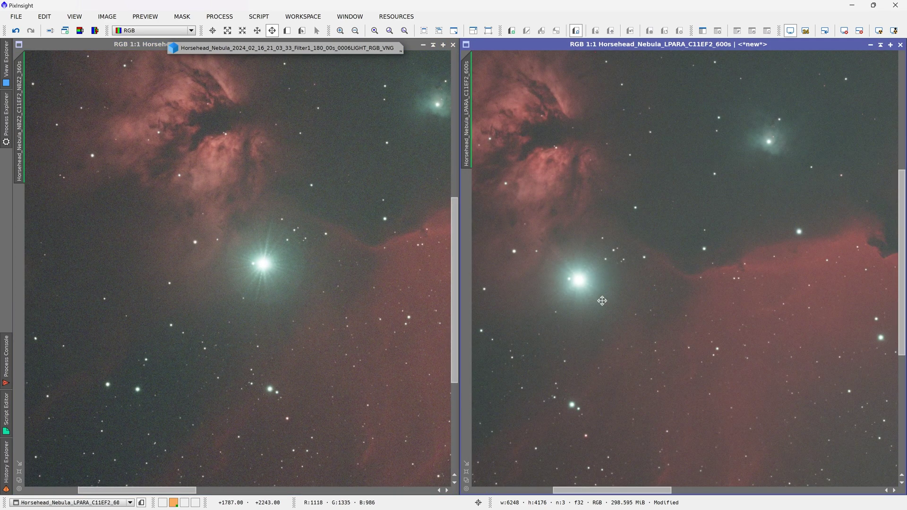
{"action": "left_click_drag", "start_coordinate": [602, 300], "coordinate": [611, 325]}
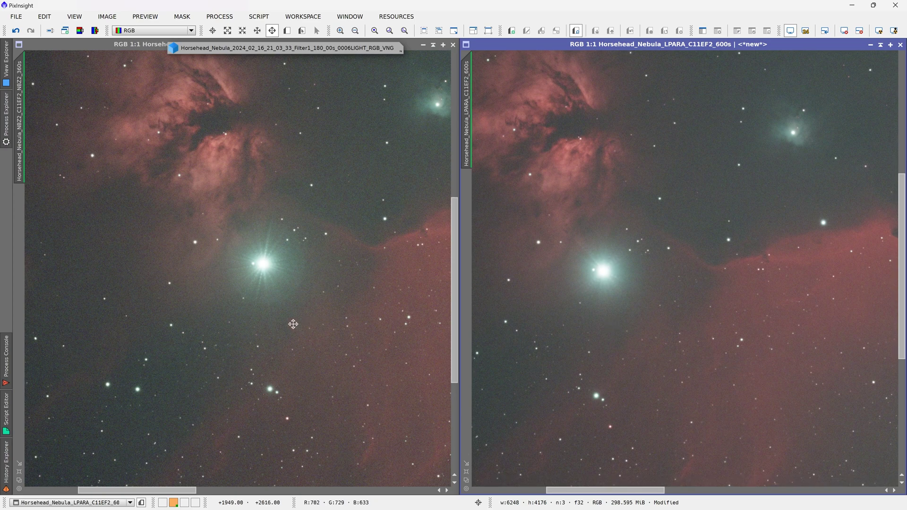
Pan the LPARA and NBZ2 views until their framings roughly match
{"action": "left_click_drag", "start_coordinate": [293, 322], "coordinate": [342, 322]}
{"action": "left_click_drag", "start_coordinate": [382, 279], "coordinate": [376, 273]}
{"action": "left_click_drag", "start_coordinate": [610, 287], "coordinate": [610, 299]}
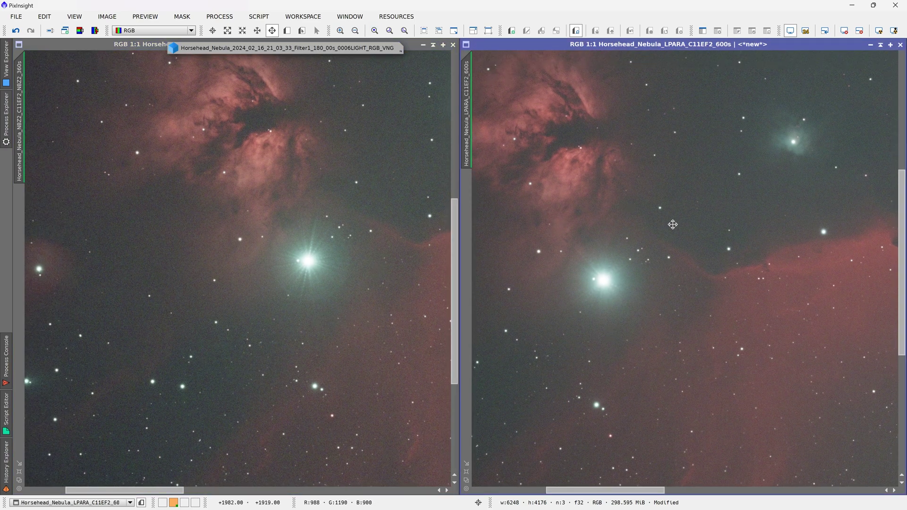
{"action": "left_click_drag", "start_coordinate": [642, 249], "coordinate": [603, 263]}
{"action": "left_click_drag", "start_coordinate": [364, 270], "coordinate": [363, 278]}
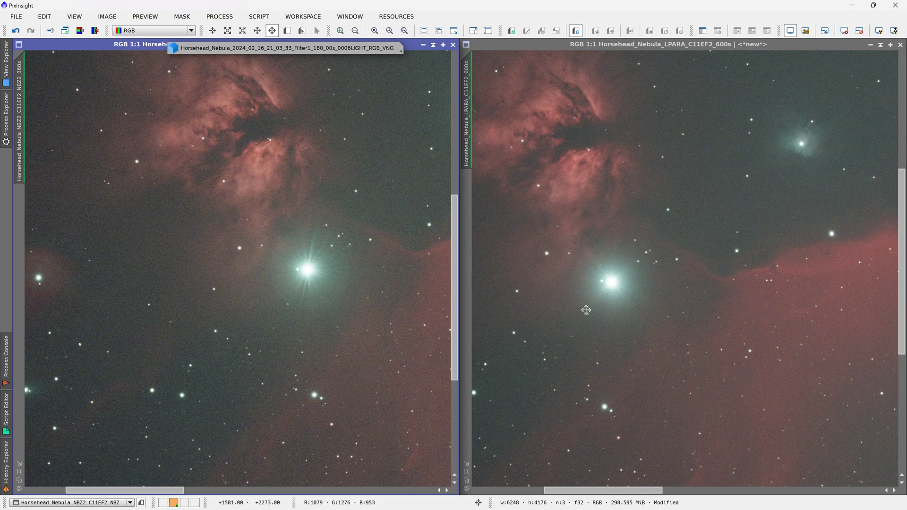
{"action": "left_click_drag", "start_coordinate": [586, 308], "coordinate": [579, 310]}
{"action": "left_click_drag", "start_coordinate": [306, 233], "coordinate": [309, 234]}
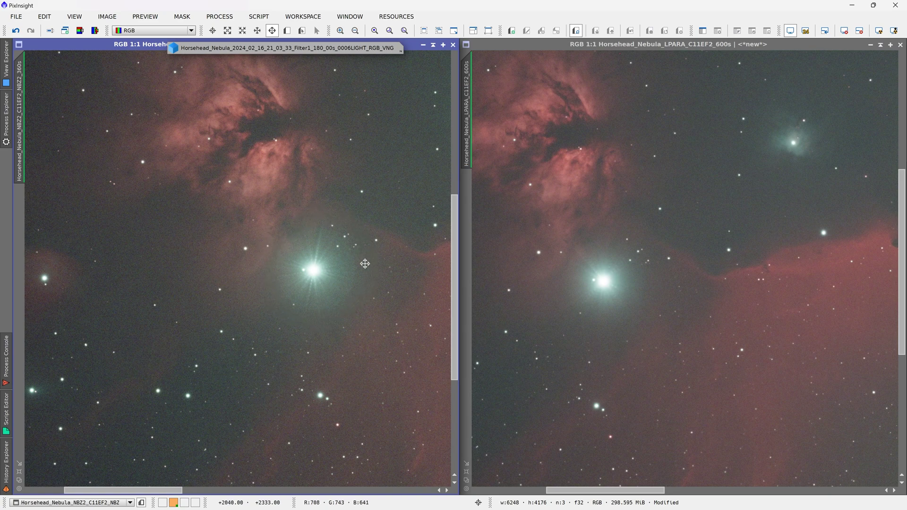
Fine-tune the LPARA and NBZ2 offsets so both views line up exactly
{"action": "left_click", "coordinate": [545, 307]}
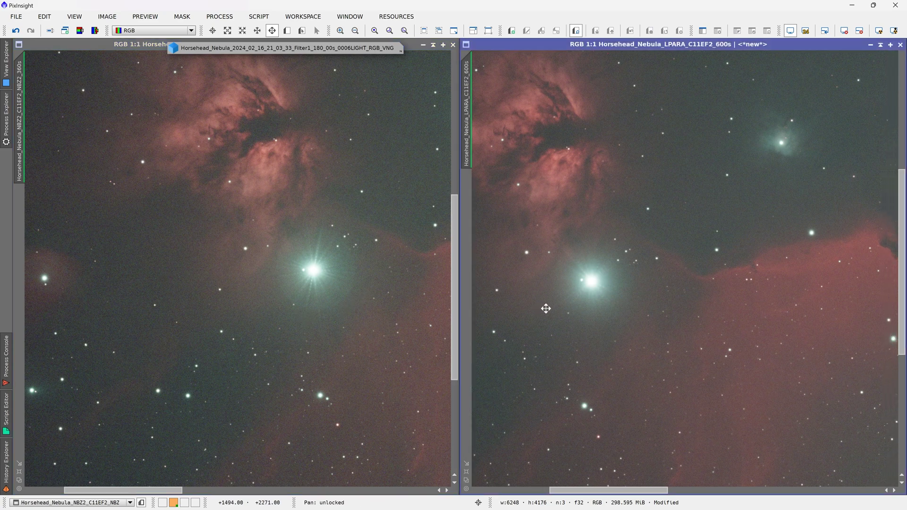
{"action": "left_click_drag", "start_coordinate": [616, 307], "coordinate": [591, 311]}
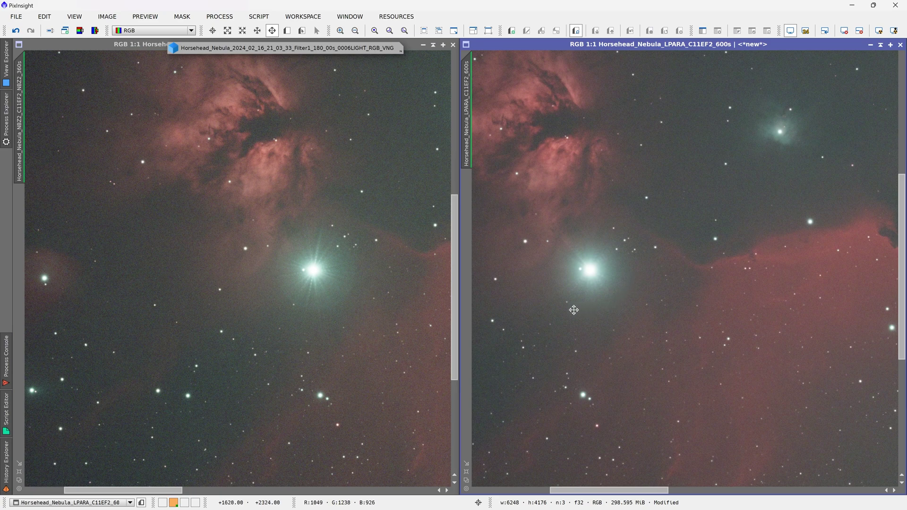
{"action": "left_click_drag", "start_coordinate": [314, 332], "coordinate": [321, 332]}
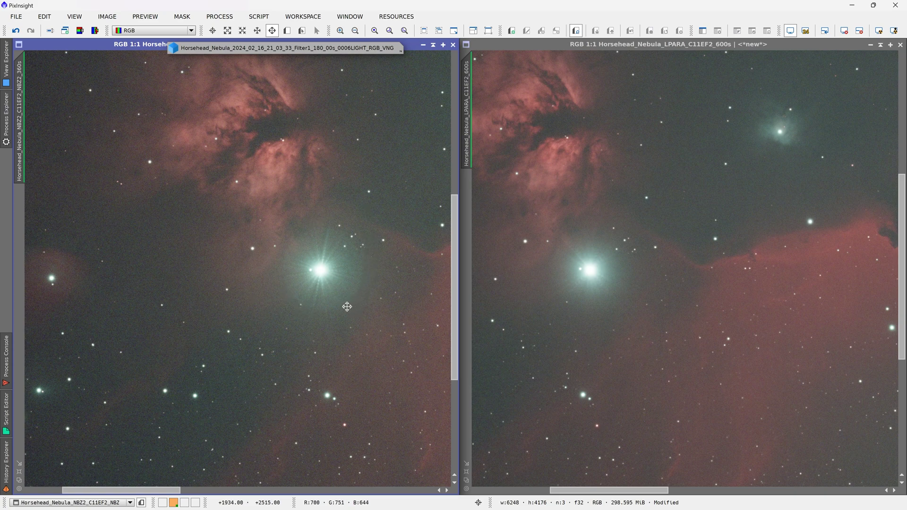
{"action": "left_click", "coordinate": [577, 300]}
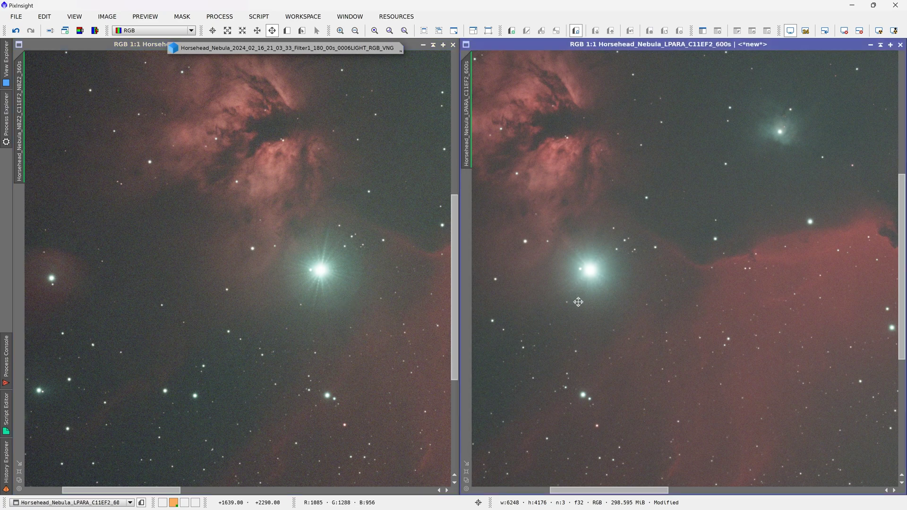
{"action": "left_click_drag", "start_coordinate": [577, 302], "coordinate": [582, 302]}
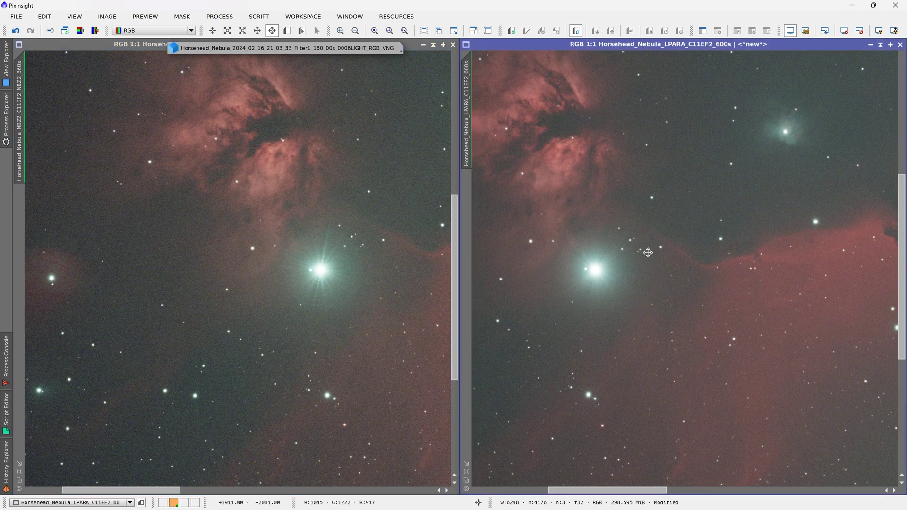
{"action": "left_click_drag", "start_coordinate": [648, 253], "coordinate": [626, 314]}
{"action": "left_click_drag", "start_coordinate": [619, 313], "coordinate": [568, 338]}
{"action": "left_click", "coordinate": [355, 350]}
{"action": "scroll", "coordinate": [356, 350], "scroll_direction": "down", "scroll_amount": 2}
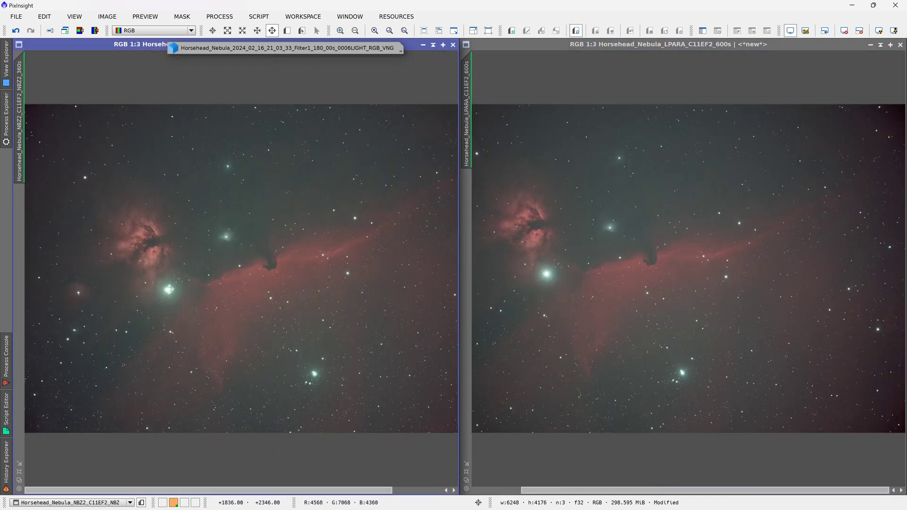
{"action": "scroll", "coordinate": [158, 291], "scroll_direction": "up", "scroll_amount": 1}
{"action": "left_click_drag", "start_coordinate": [176, 315], "coordinate": [324, 294]}
{"action": "scroll", "coordinate": [261, 283], "scroll_direction": "up", "scroll_amount": 1}
{"action": "scroll", "coordinate": [575, 290], "scroll_direction": "up", "scroll_amount": 2}
{"action": "left_click_drag", "start_coordinate": [551, 288], "coordinate": [593, 321]}
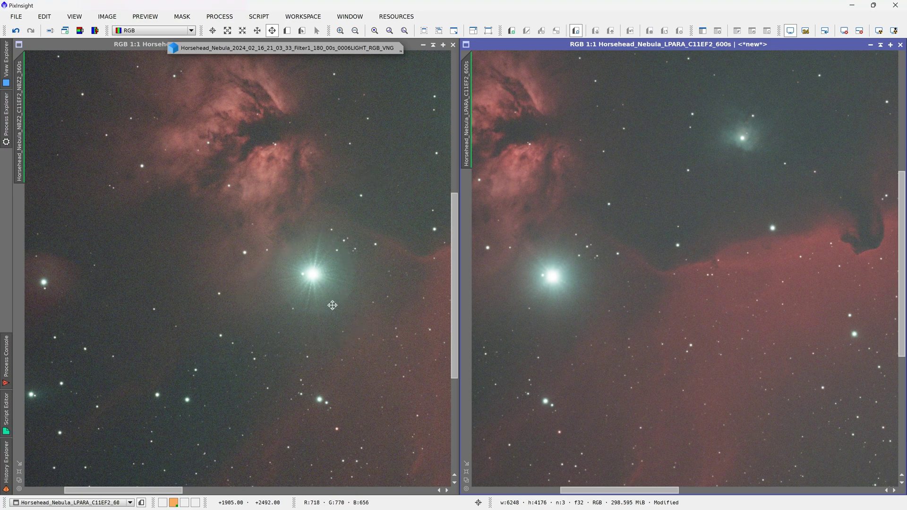
{"action": "left_click_drag", "start_coordinate": [565, 310], "coordinate": [574, 304]}
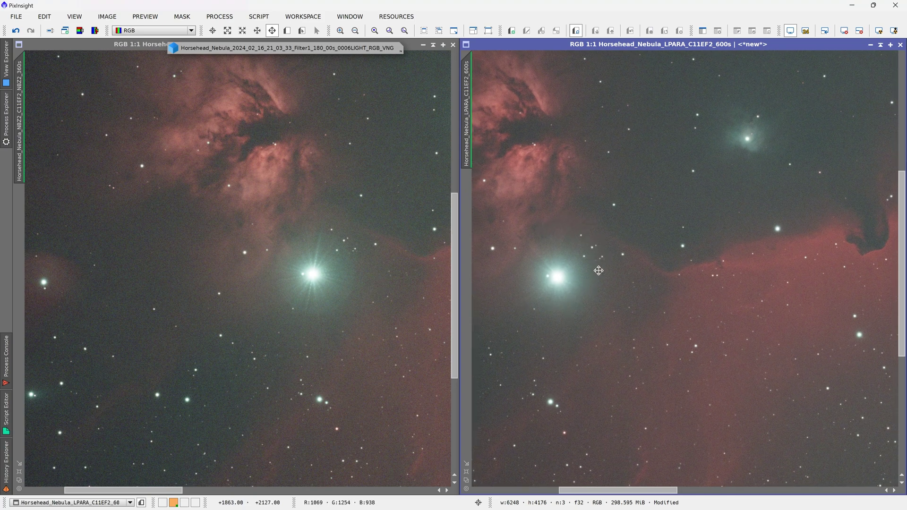
{"action": "left_click_drag", "start_coordinate": [599, 270], "coordinate": [604, 269]}
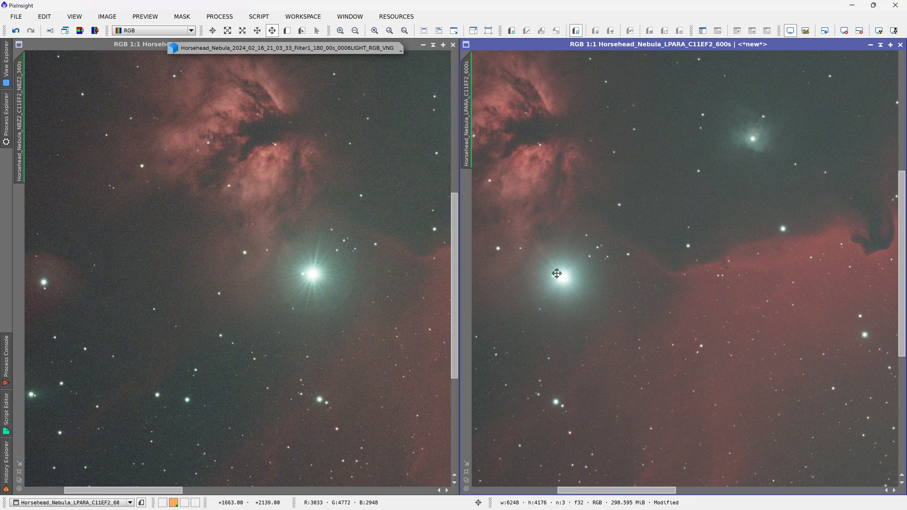
{"action": "left_click_drag", "start_coordinate": [628, 365], "coordinate": [632, 361]}
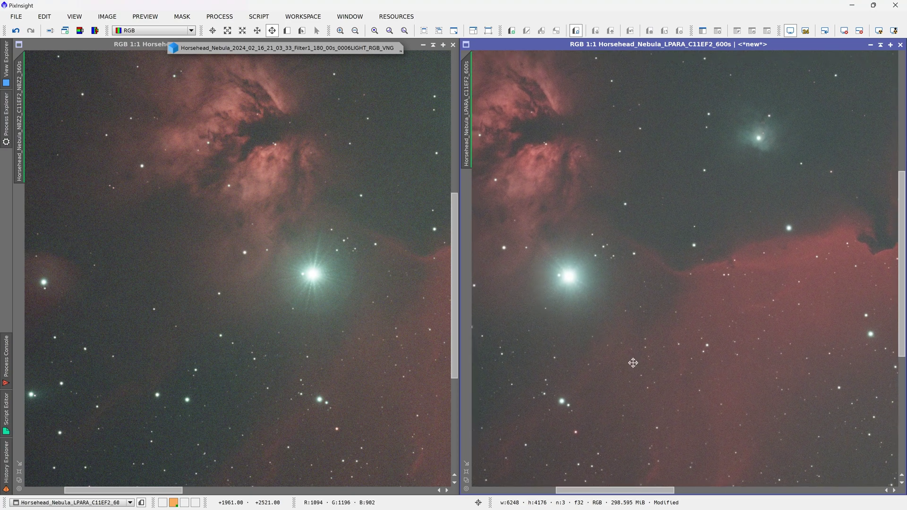